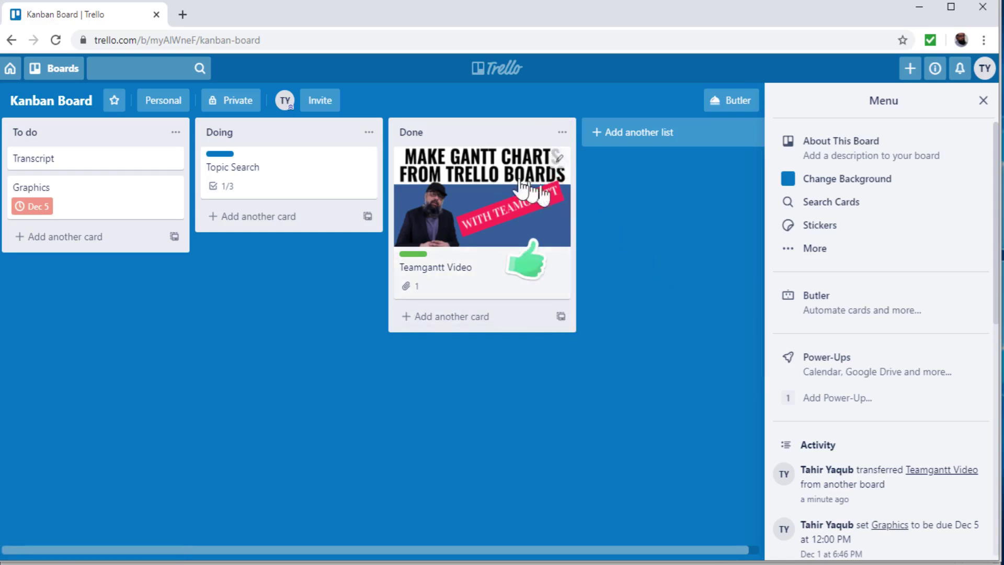
# Archive the Teamgantt Video card in the Done list, leaving it undeleted, and return to the board with its side menu closed
pyautogui.click(493, 181)
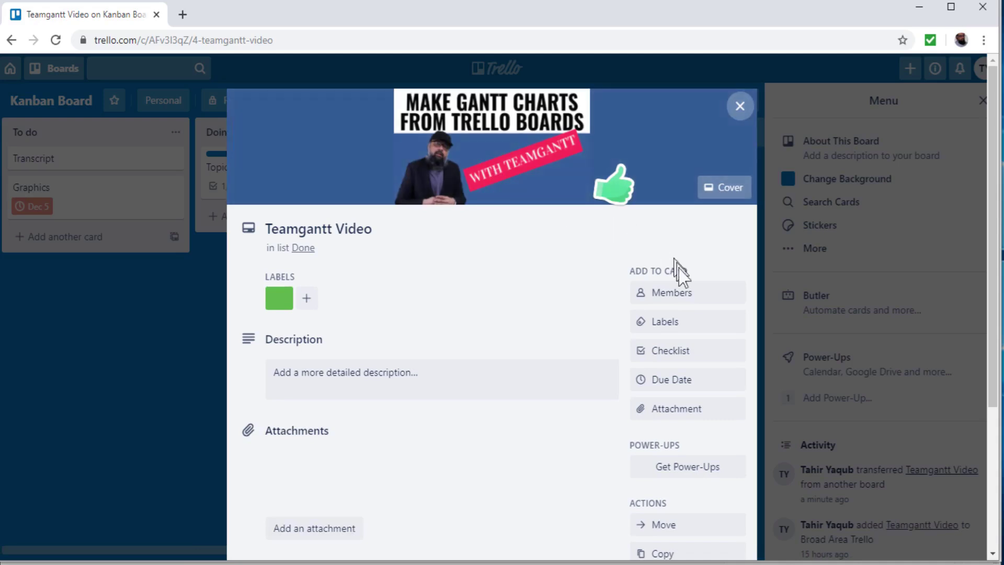
pyautogui.scroll(-3, 671, 325)
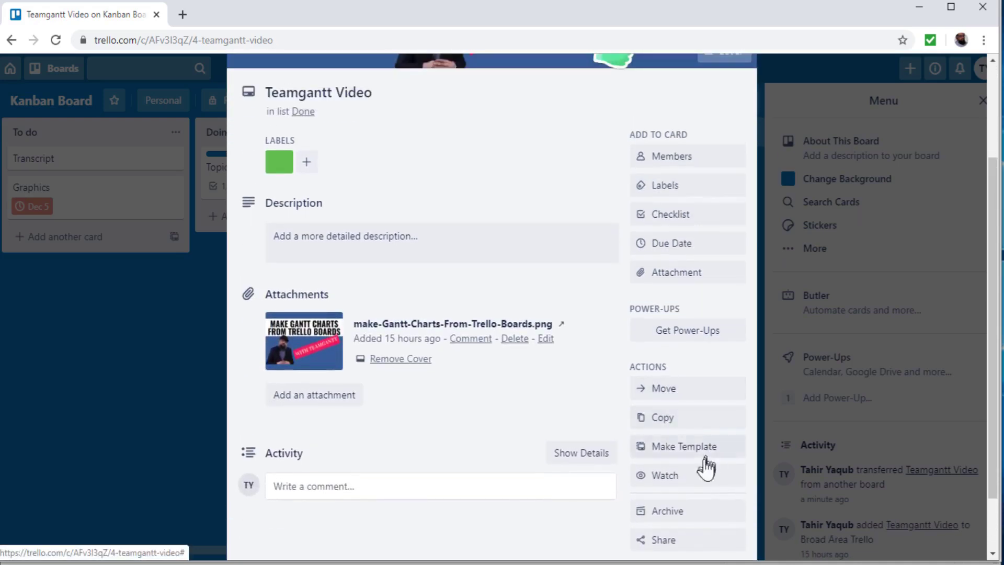
pyautogui.click(661, 514)
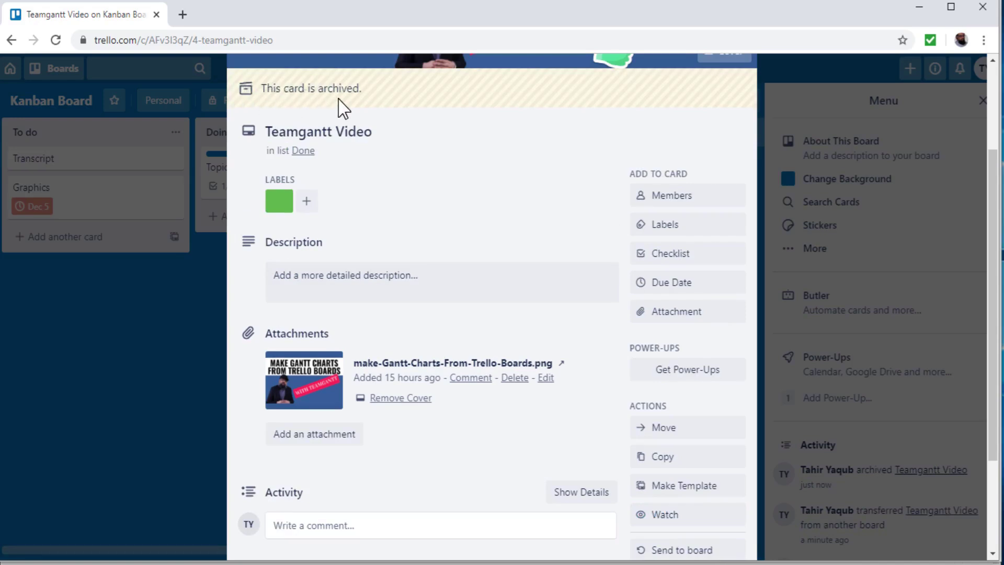
pyautogui.scroll(-3, 657, 399)
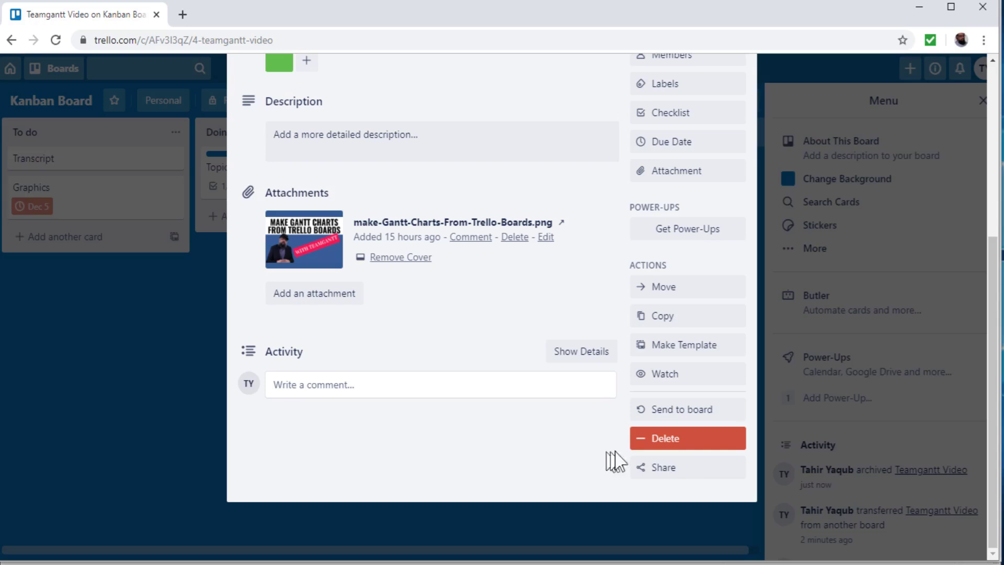
pyautogui.click(669, 444)
pyautogui.scroll(4, 589, 328)
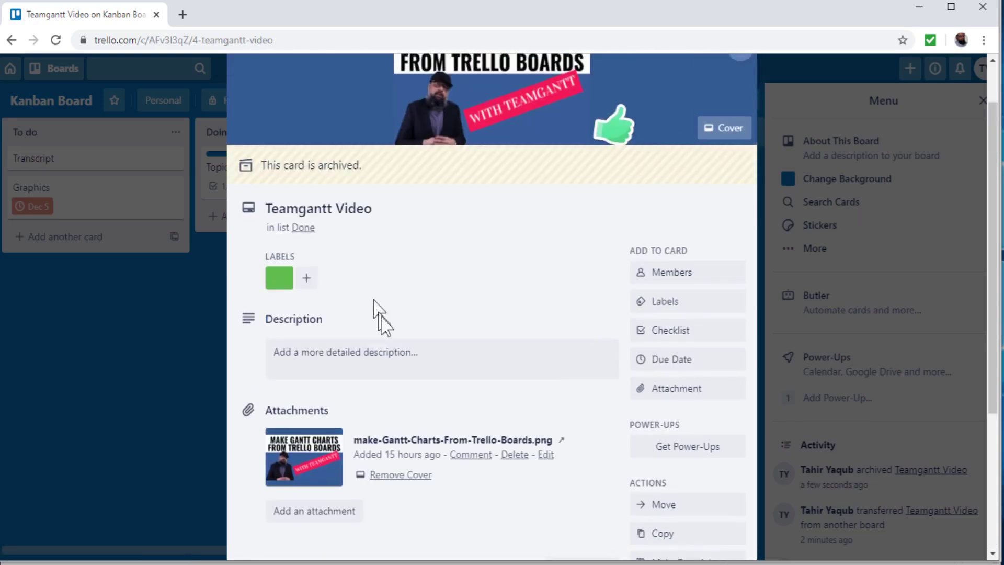
pyautogui.click(163, 319)
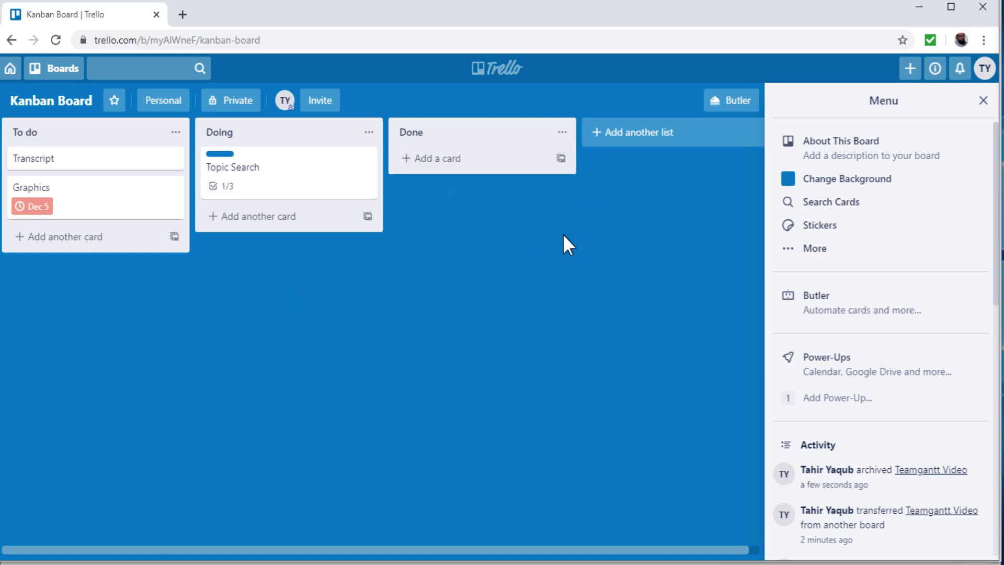
pyautogui.press('Escape')
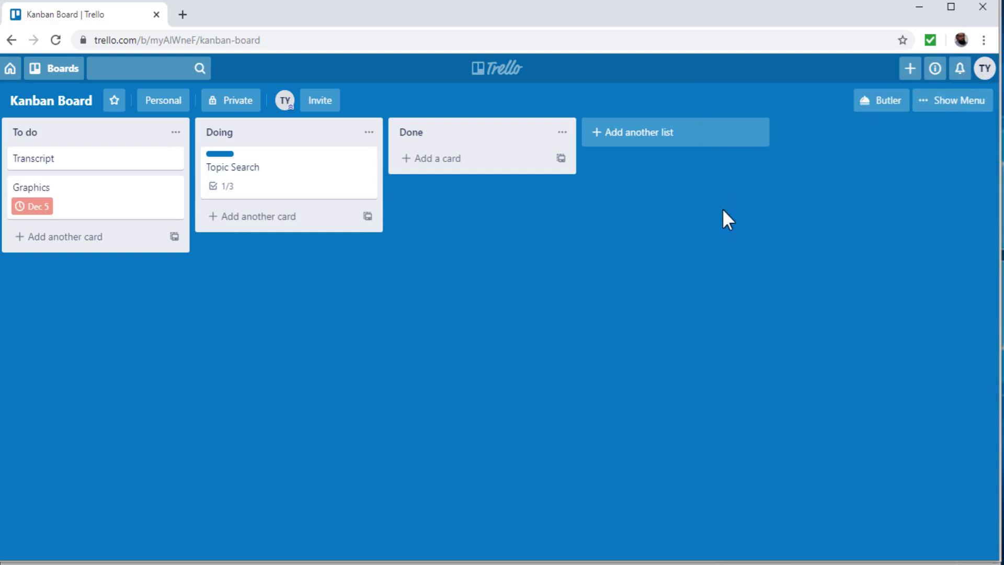
# View the account's activity log for the archived card entry and return to the Kanban Board
pyautogui.click(984, 69)
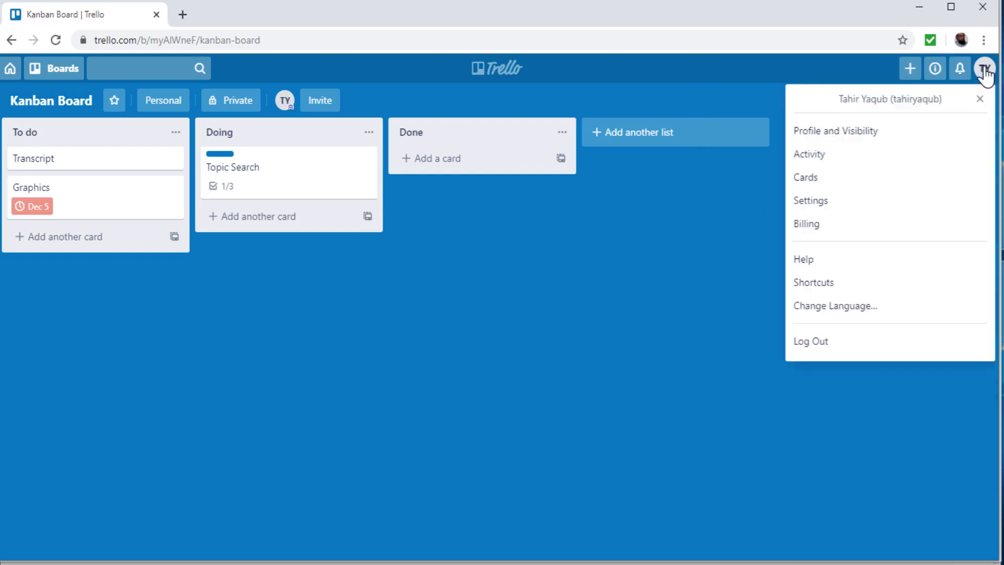
pyautogui.click(813, 158)
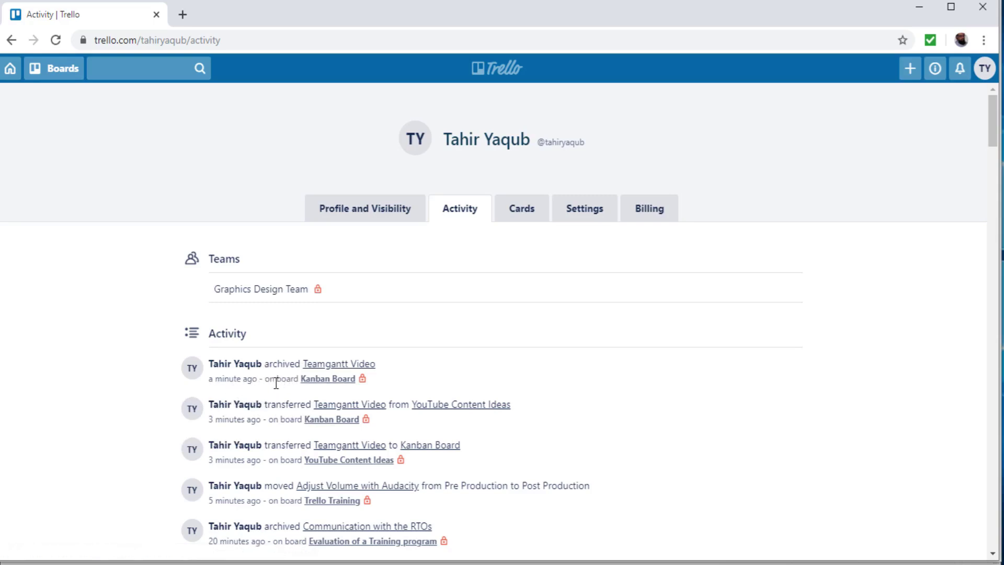
pyautogui.click(13, 41)
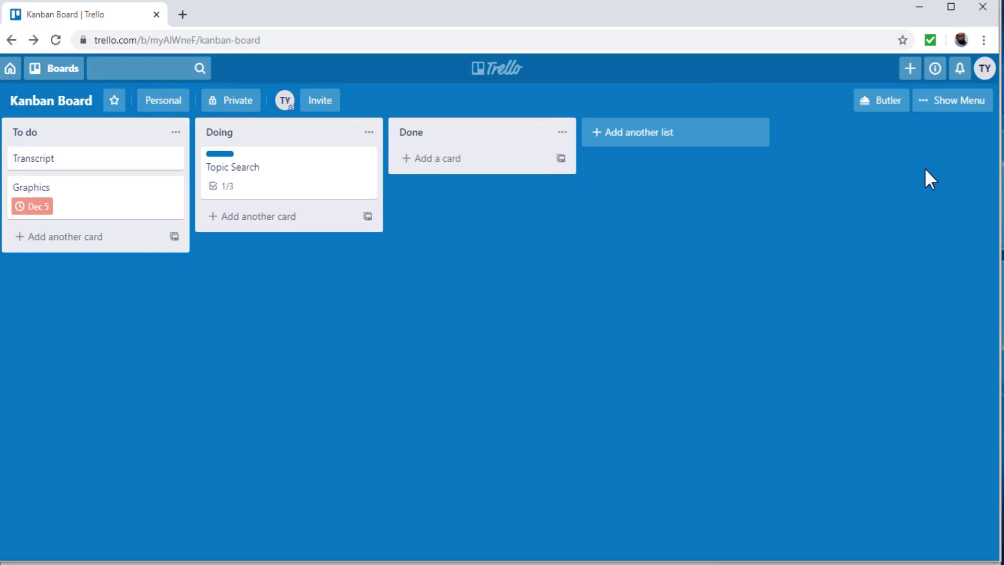
pyautogui.click(983, 73)
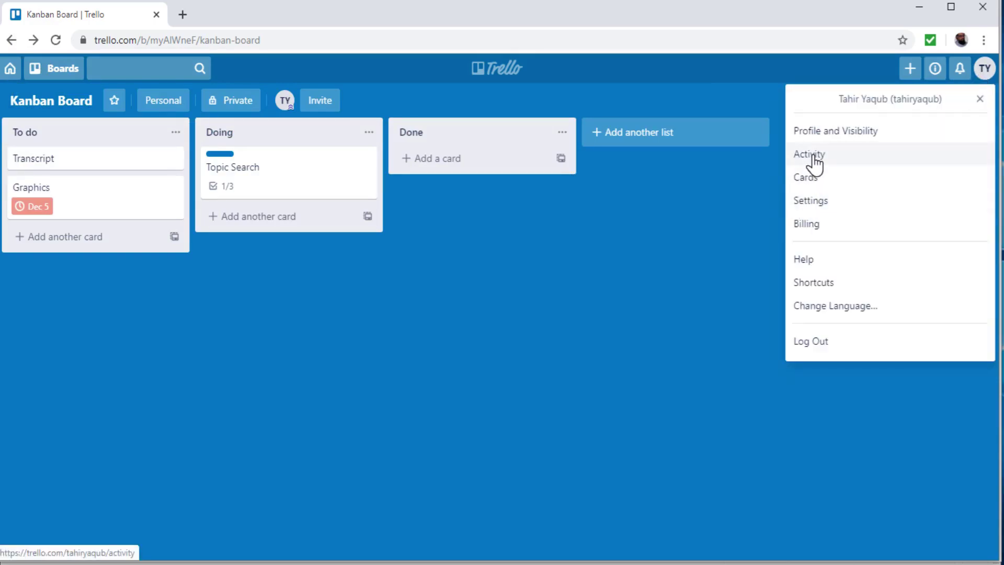
pyautogui.click(753, 214)
# Search all boards for "teamgantt", inspect the archived Teamgantt Video card and its available actions, and close it
pyautogui.click(143, 74)
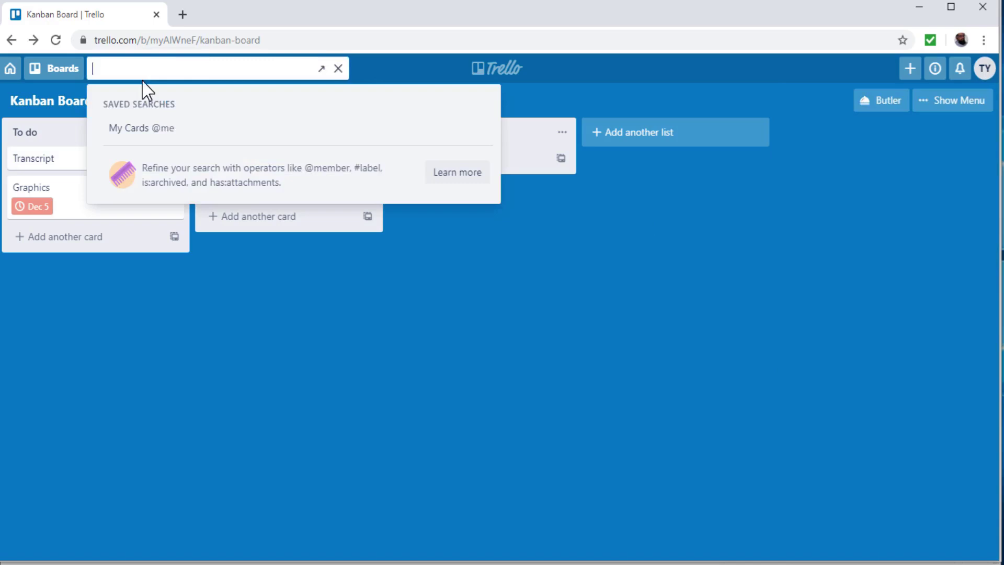
pyautogui.write('teamgantt')
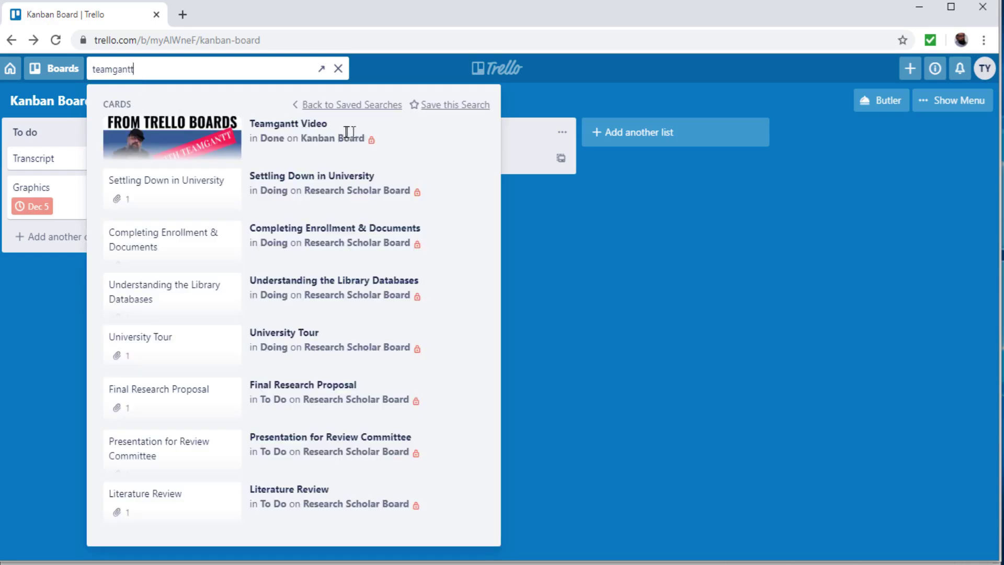
pyautogui.click(281, 128)
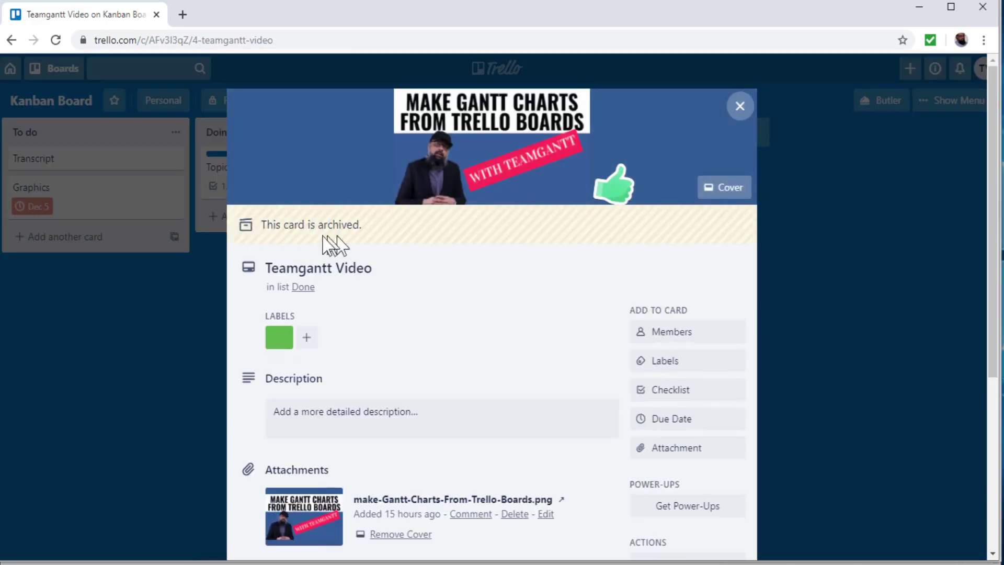
pyautogui.scroll(-5, 988, 230)
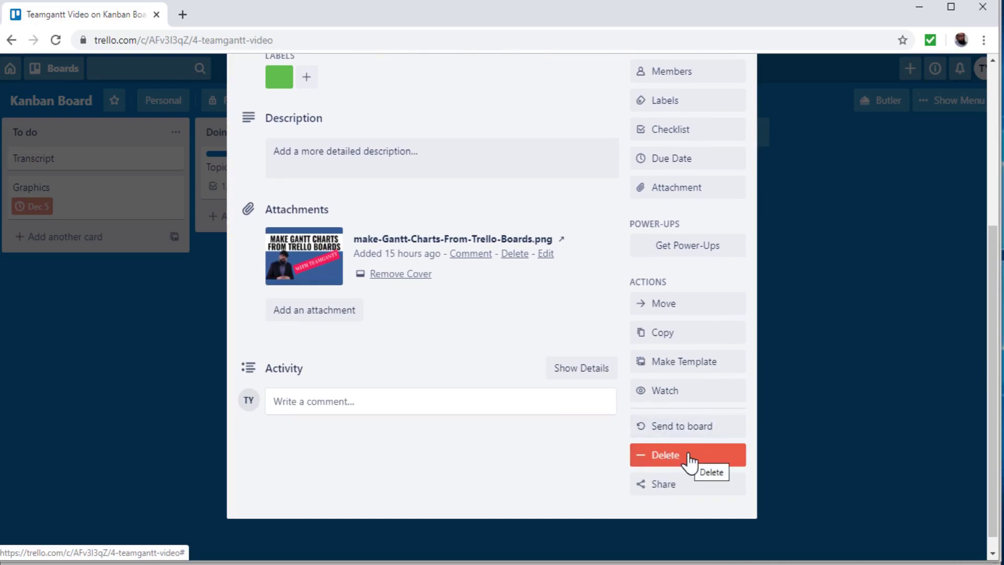
pyautogui.scroll(5, 756, 131)
pyautogui.click(739, 107)
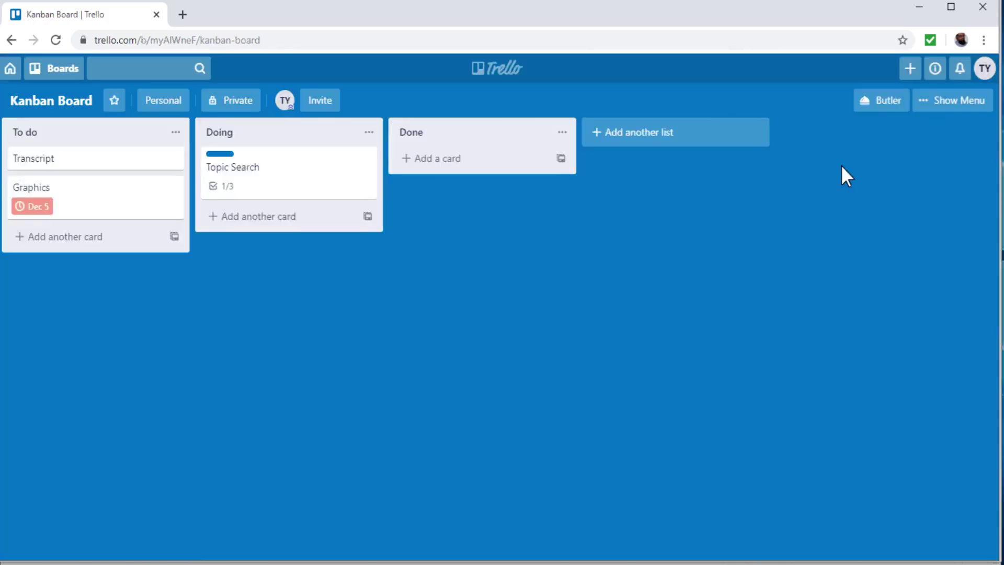
# Examine the Kanban Board's archived items and the restore and delete options there, and close the archive
pyautogui.click(926, 104)
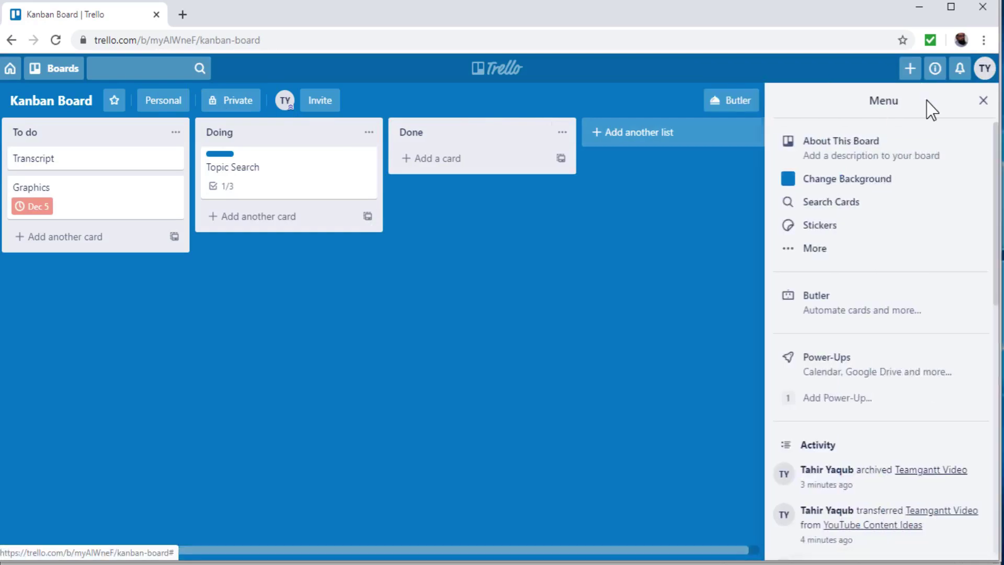
pyautogui.click(805, 249)
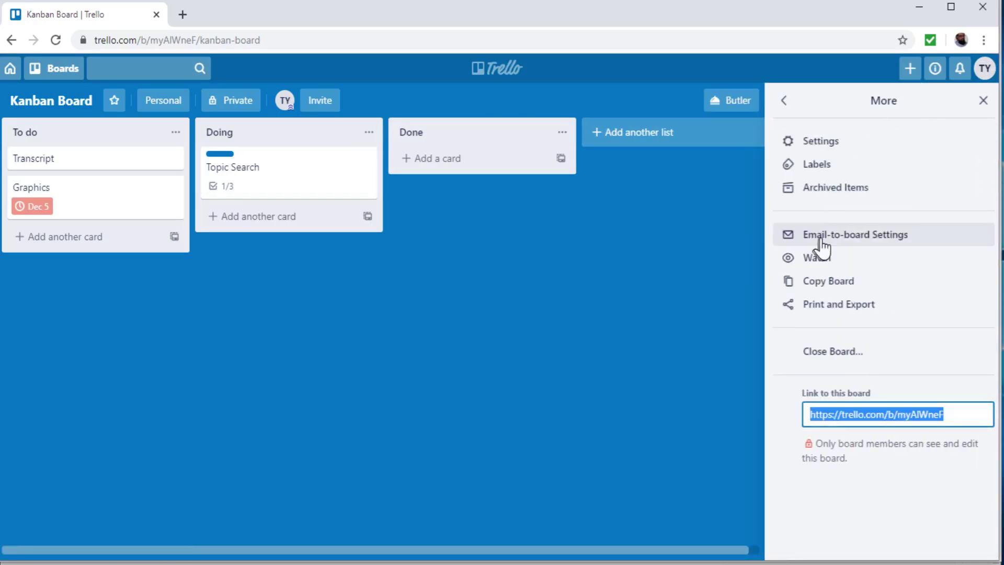
pyautogui.click(814, 194)
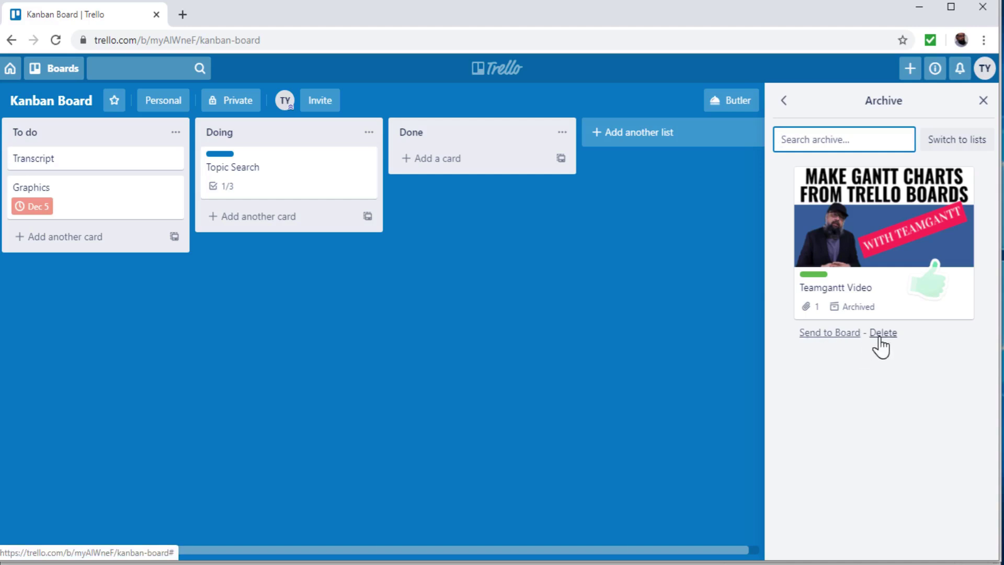
pyautogui.click(980, 104)
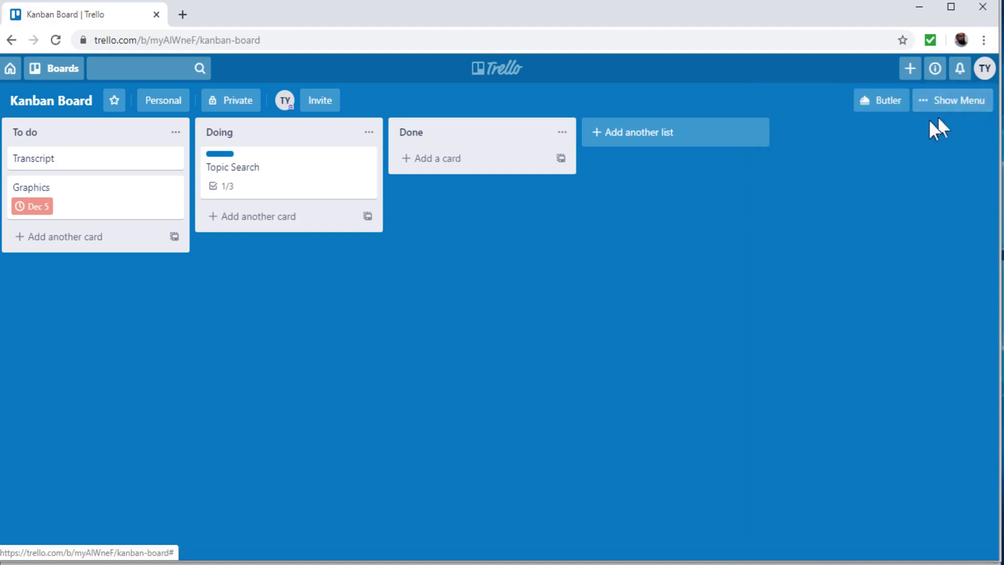
pyautogui.click(985, 69)
pyautogui.click(669, 175)
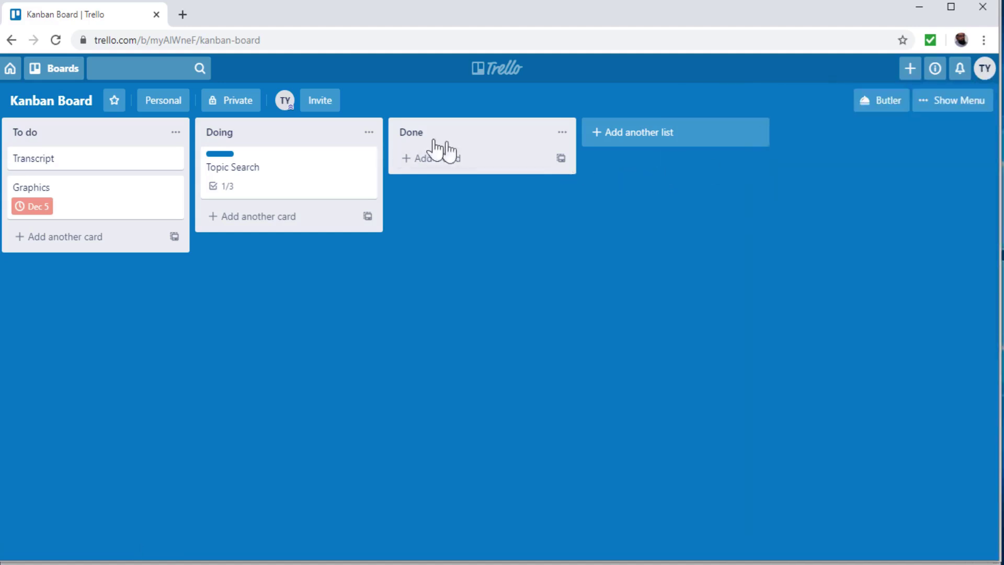
pyautogui.click(151, 64)
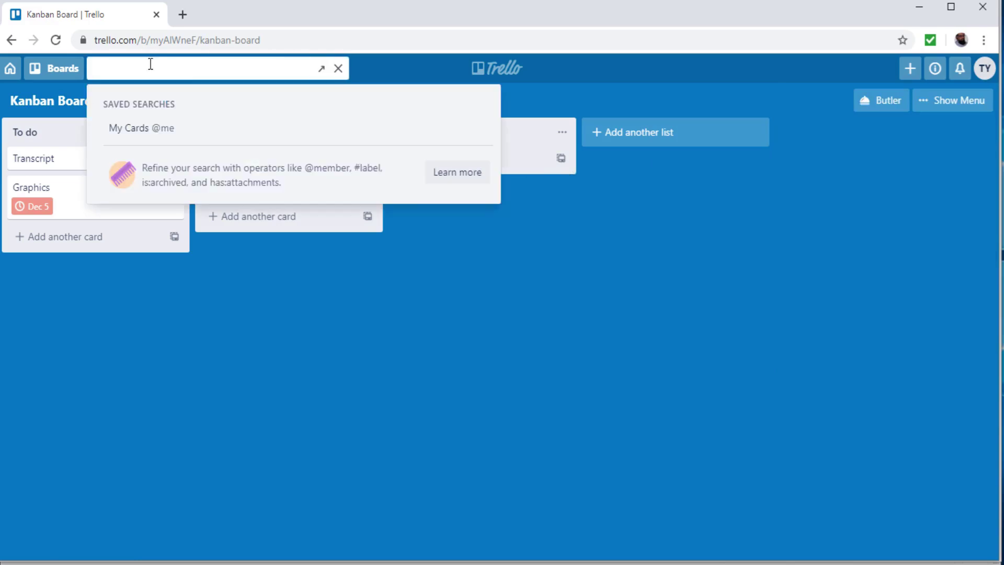
pyautogui.click(592, 278)
pyautogui.click(944, 103)
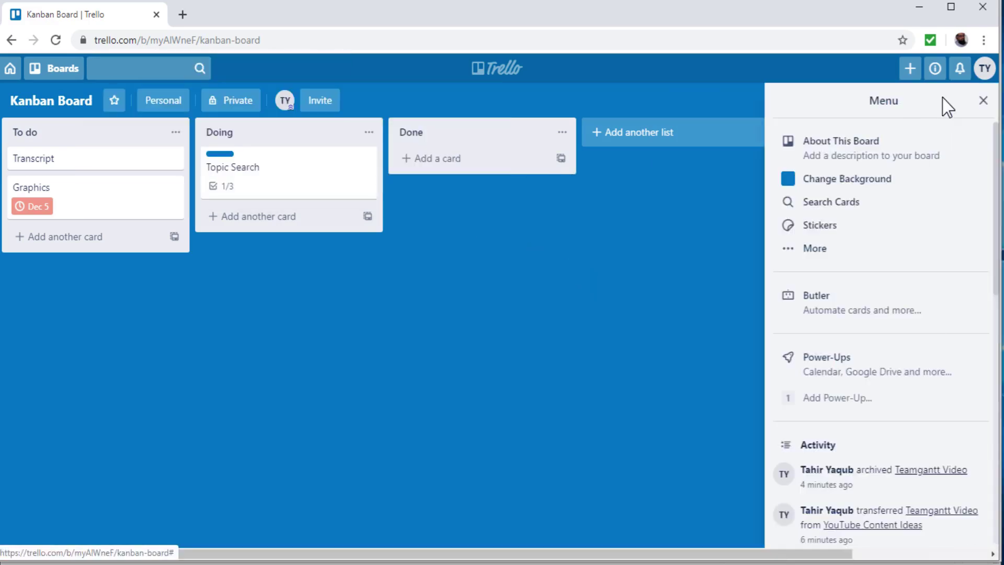
pyautogui.click(814, 252)
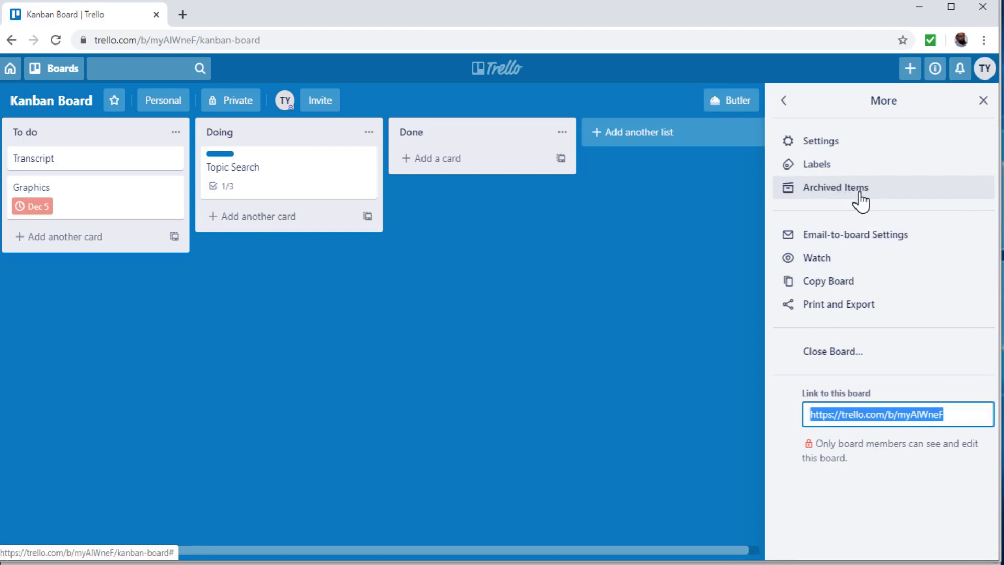
pyautogui.click(981, 101)
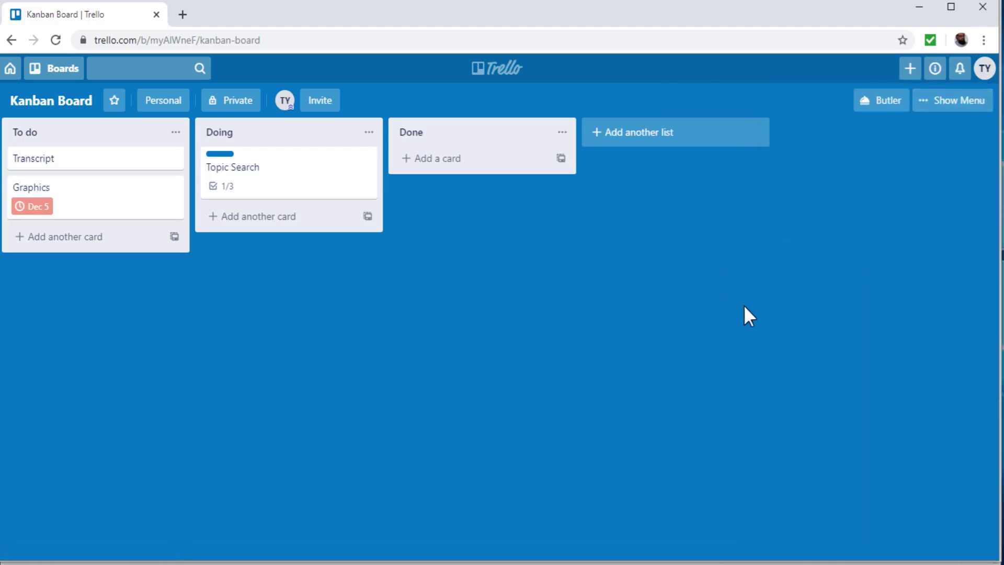
# Open the Udemy Opportunity Board from the boards overview and close that board, confirming the closure
pyautogui.click(10, 70)
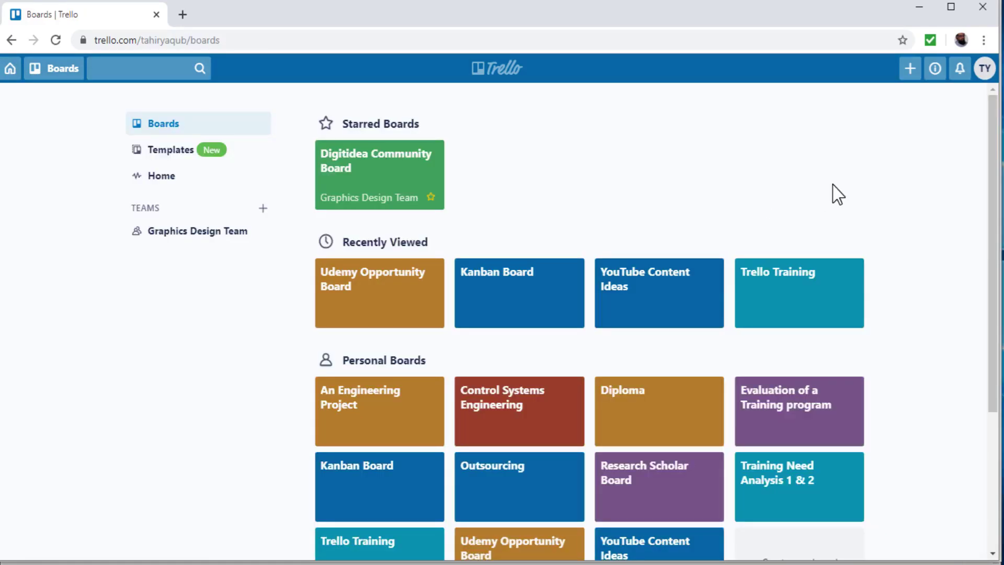
pyautogui.click(415, 314)
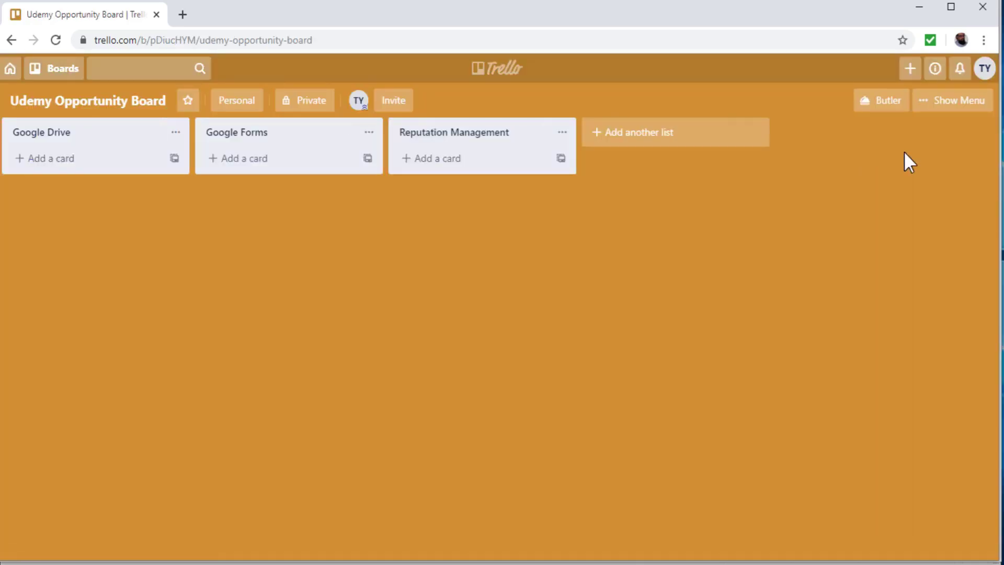
pyautogui.click(952, 100)
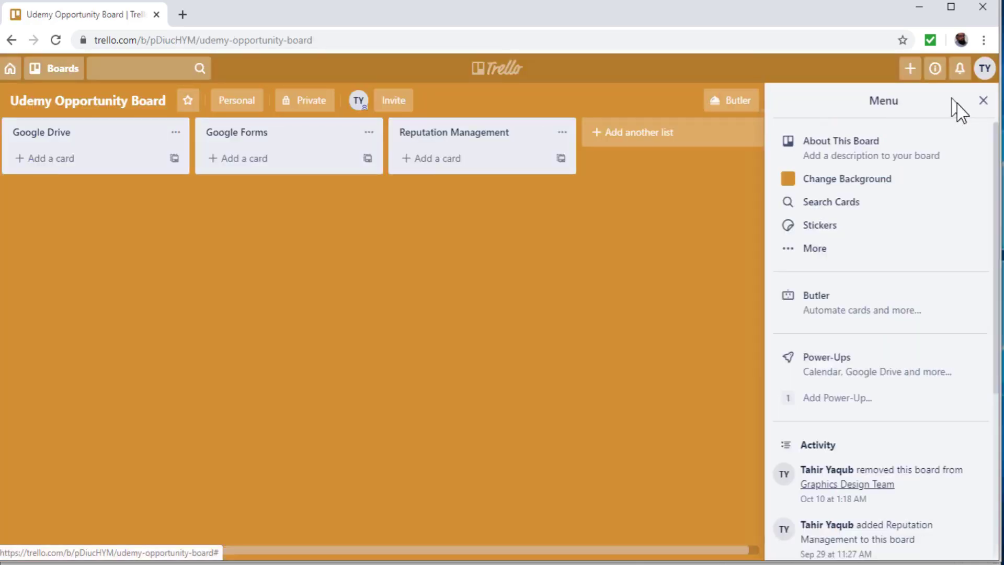
pyautogui.click(814, 250)
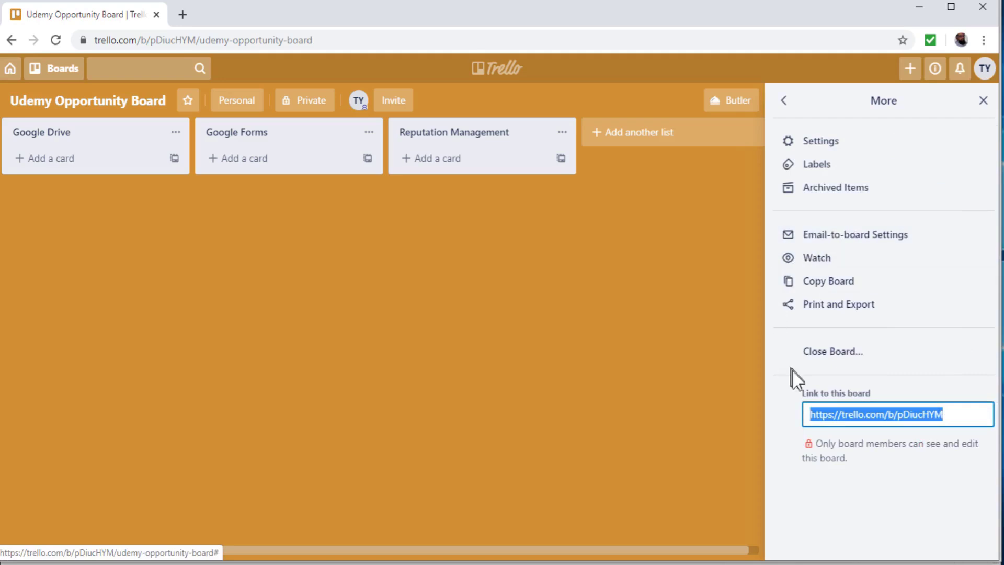
pyautogui.click(843, 363)
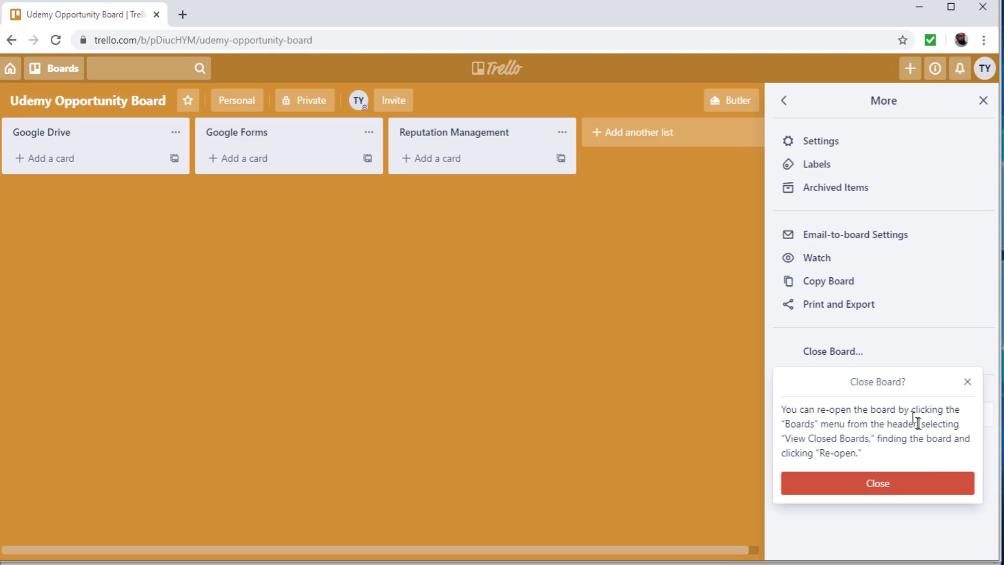
pyautogui.click(870, 486)
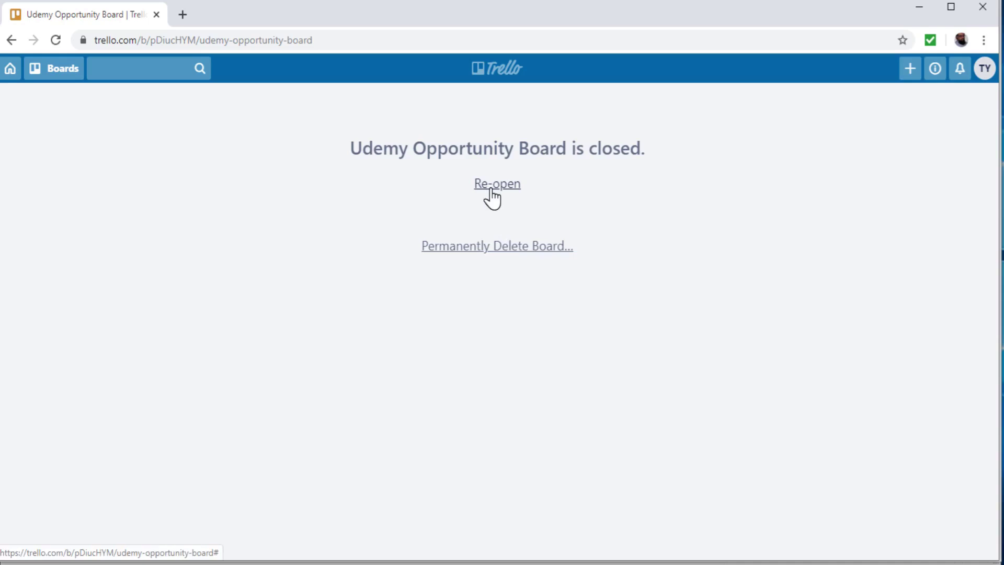
pyautogui.press('b')
pyautogui.press('Escape')
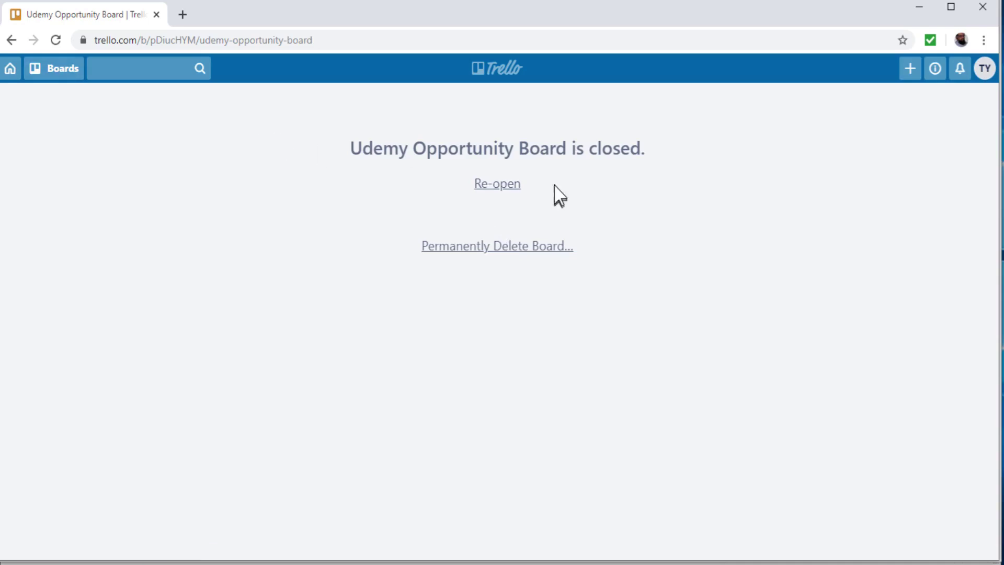
# From the boards overview, show the list of closed boards and re-open the Udemy Opportunity Board
pyautogui.click(10, 69)
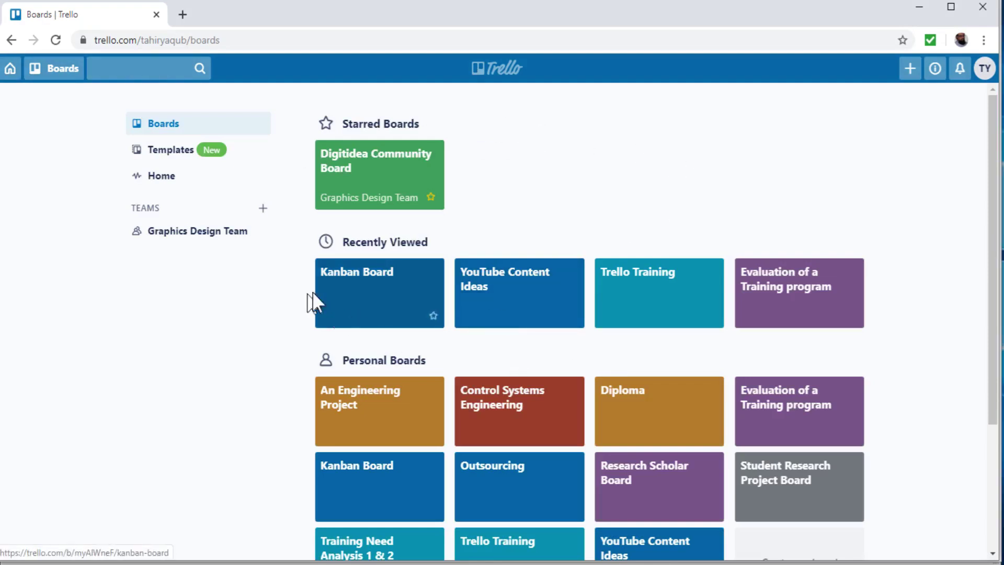
pyautogui.click(54, 73)
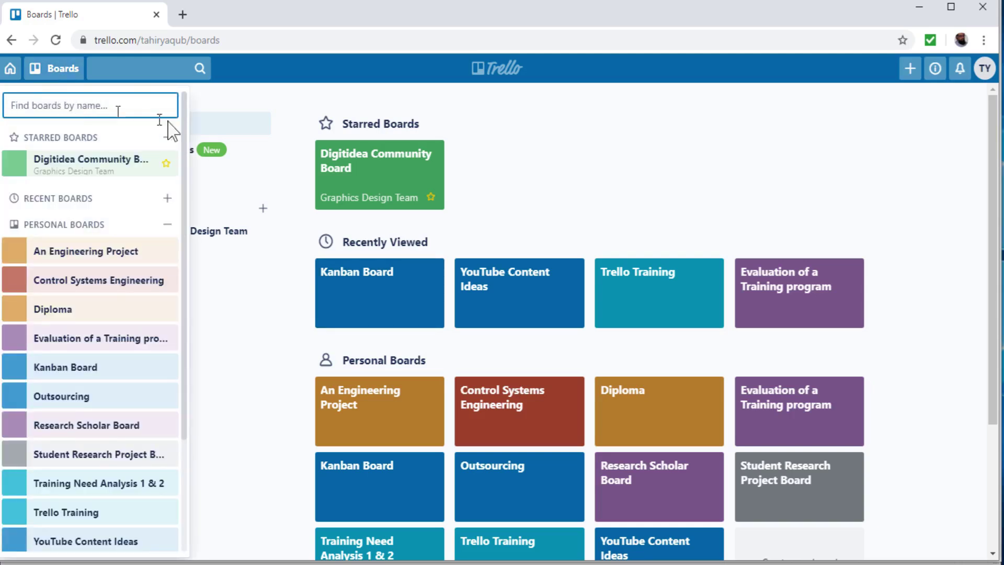
pyautogui.scroll(-3, 190, 133)
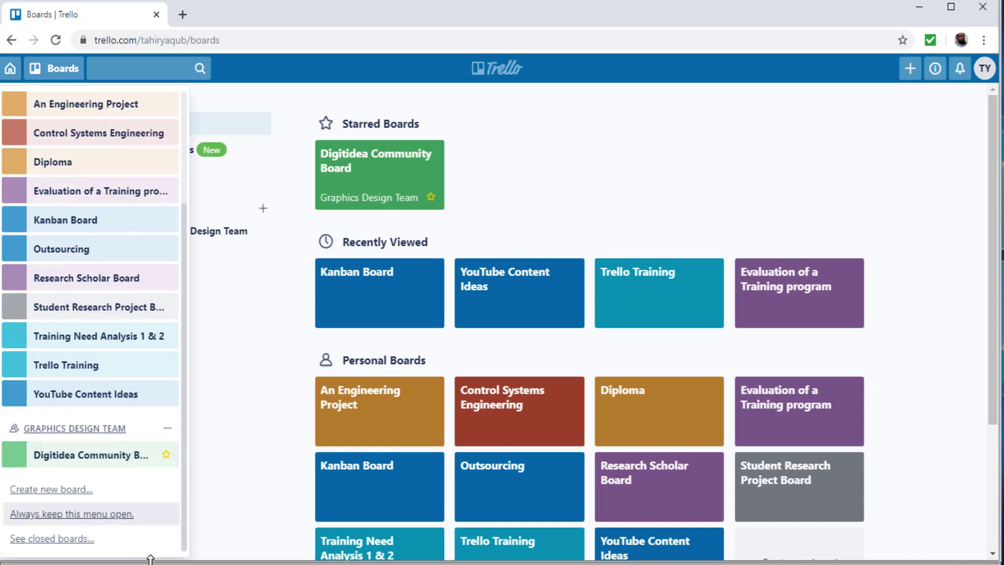
pyautogui.click(61, 539)
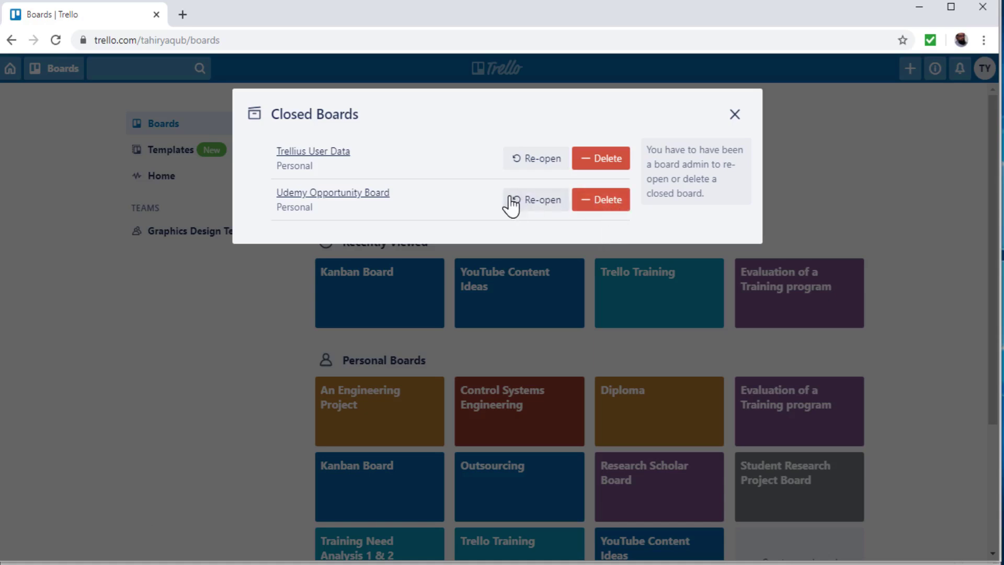
pyautogui.click(543, 208)
# Permanently delete the closed Trellius User Data board, confirming the deletion, and close the closed boards list
pyautogui.click(603, 159)
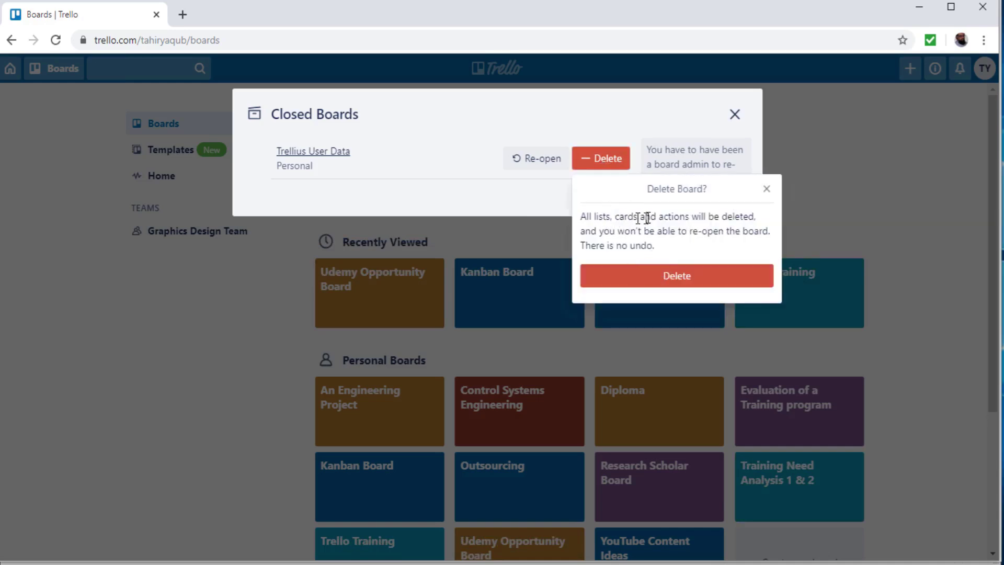
pyautogui.click(668, 278)
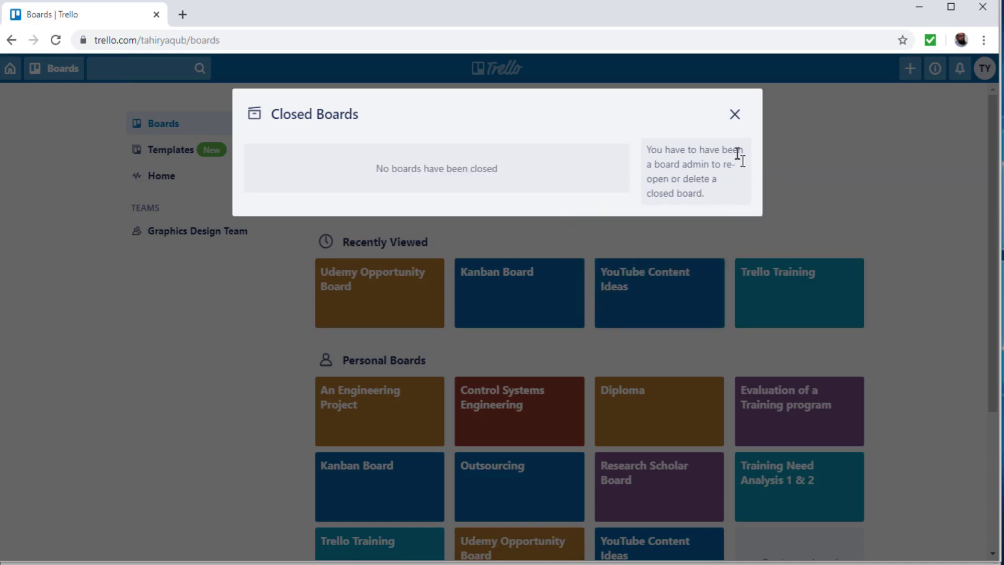
pyautogui.click(734, 116)
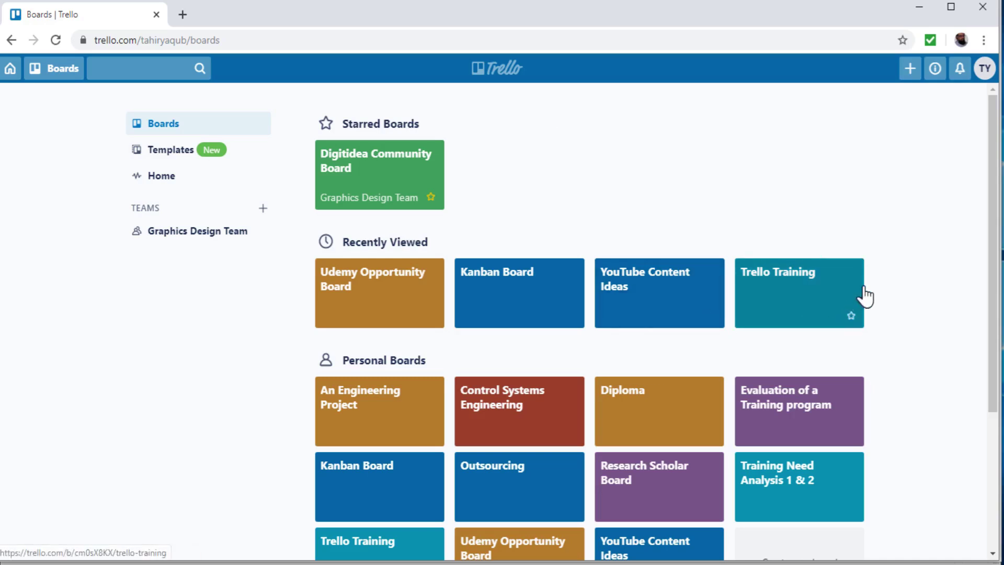
# Open the YouTube Content Ideas board from the personal boards and archive its Broad Area Trello list
pyautogui.scroll(-2, 891, 343)
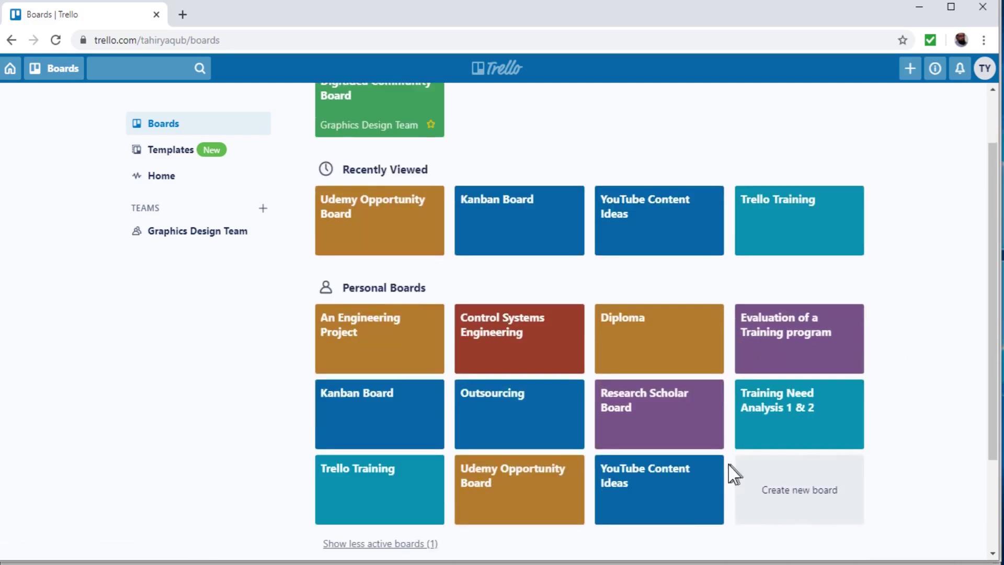
pyautogui.click(660, 485)
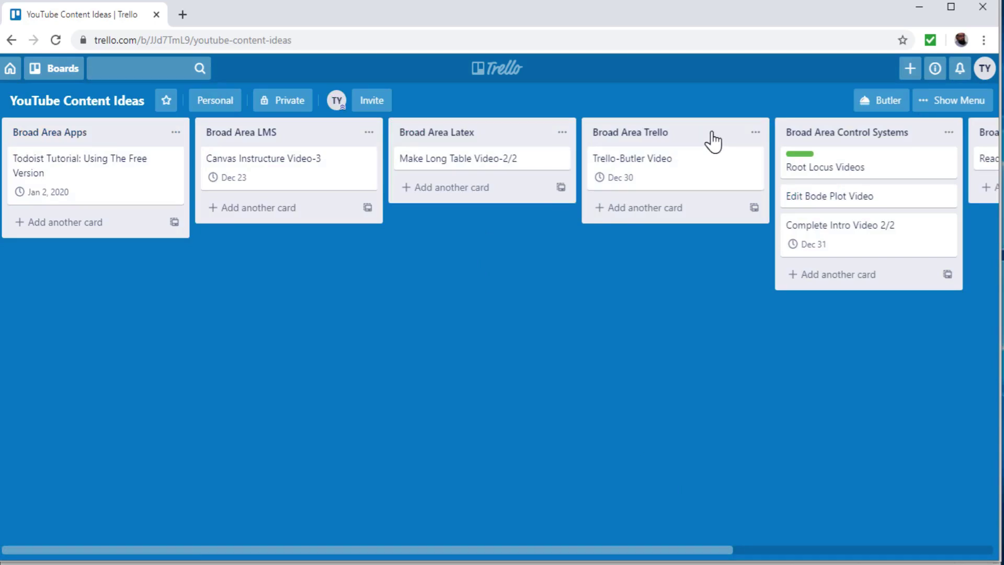
pyautogui.click(756, 134)
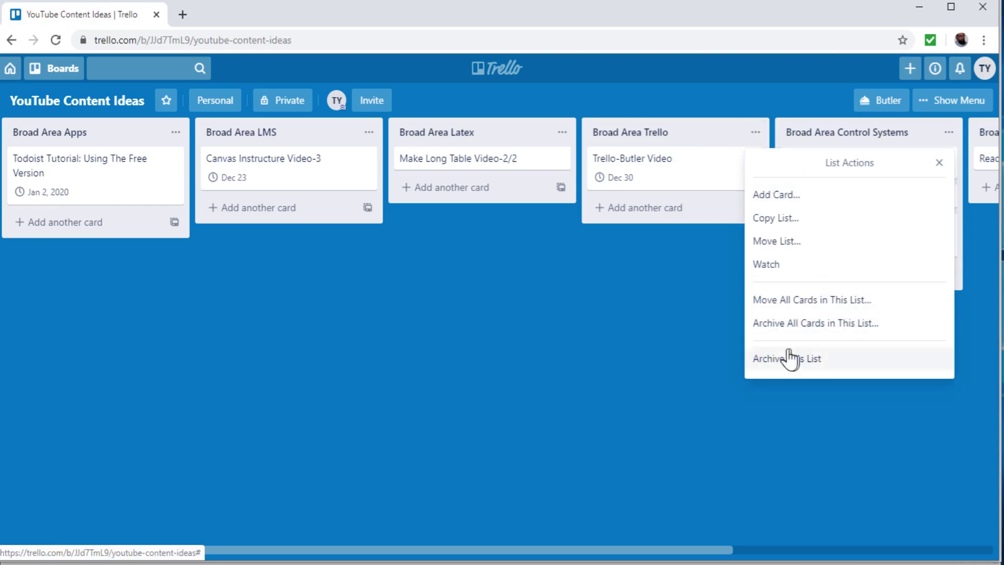
pyautogui.click(794, 367)
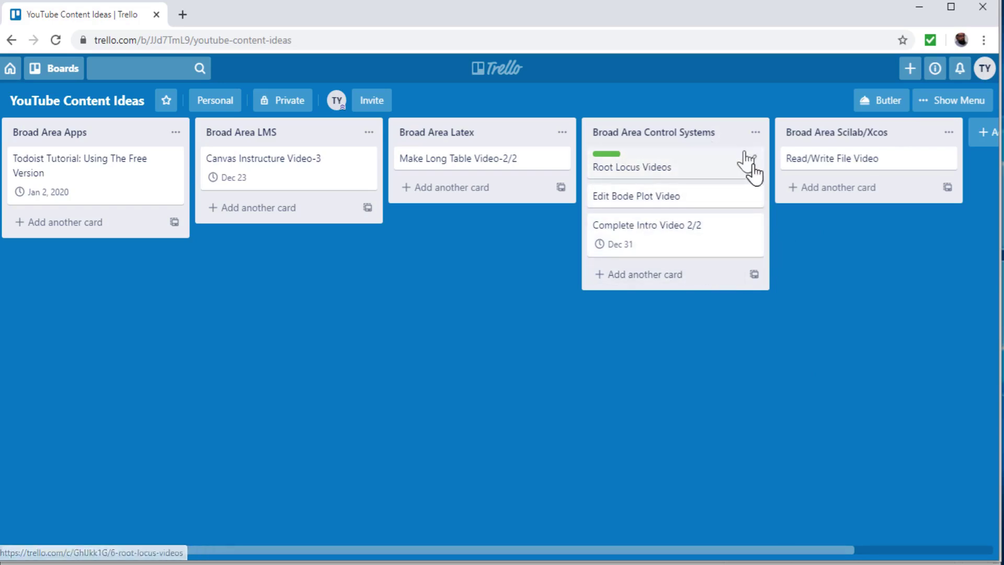
# Find the Broad Area Trello list among the board's archived lists, send it back to the board and close the archive
pyautogui.click(961, 104)
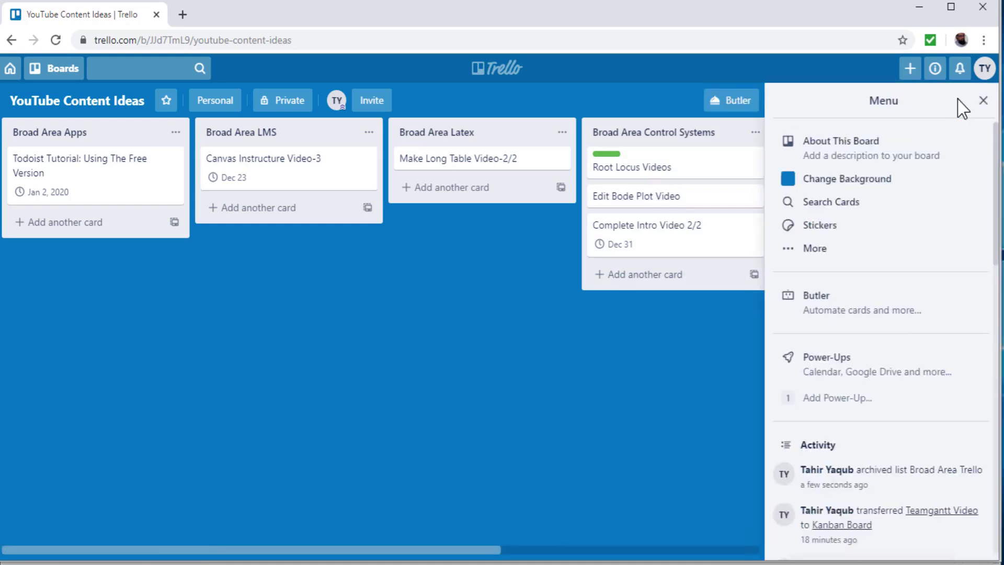
pyautogui.click(830, 250)
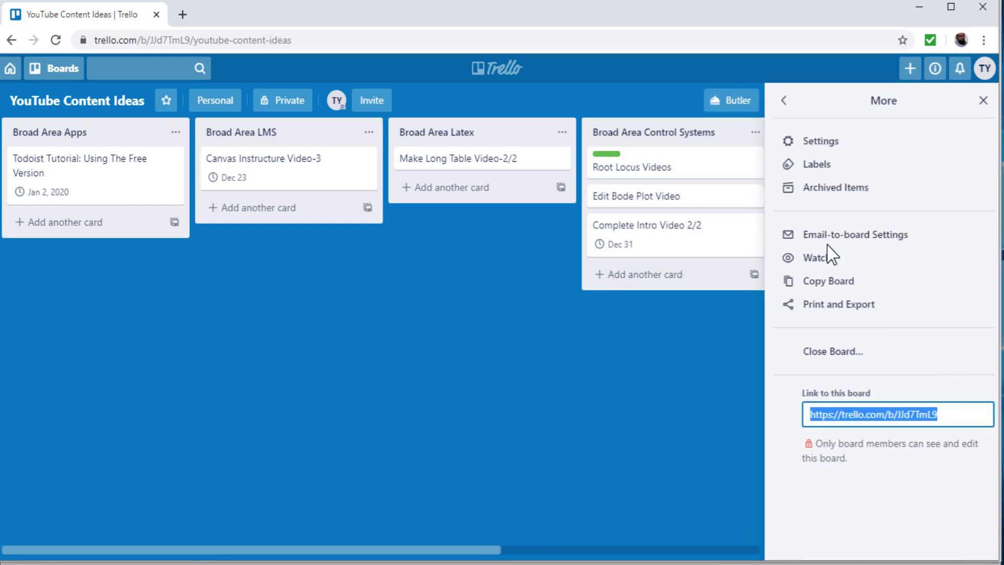
pyautogui.click(852, 188)
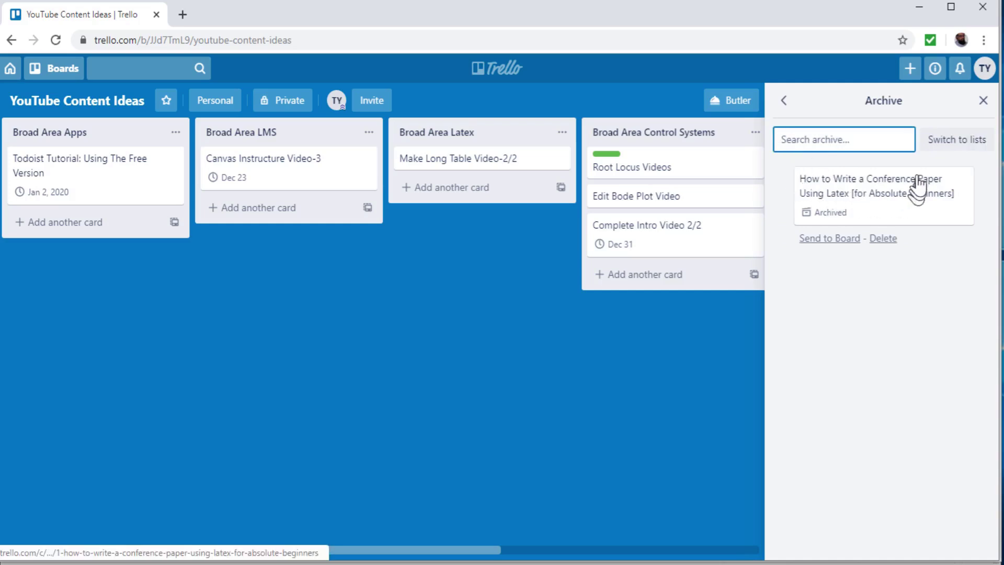
pyautogui.click(950, 141)
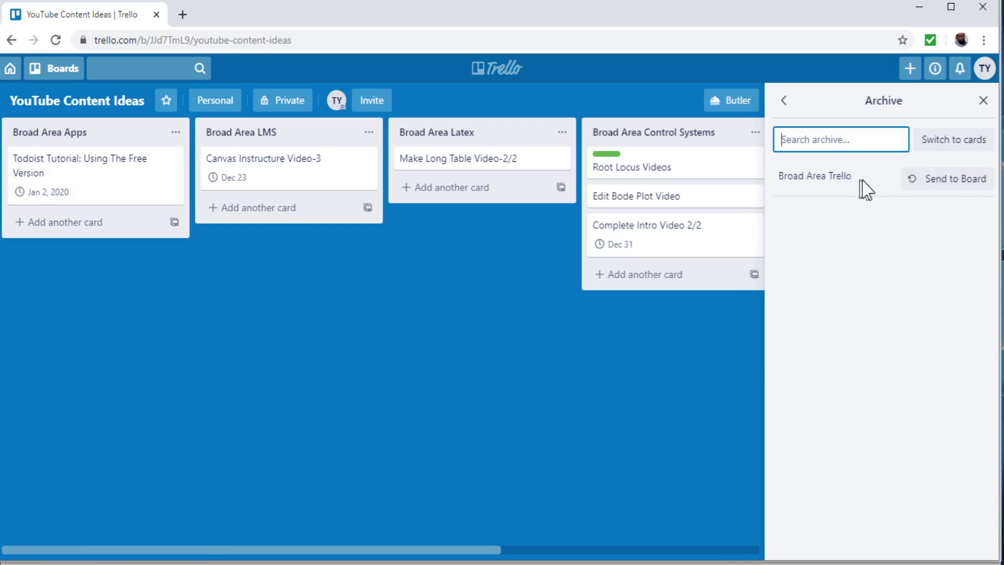
pyautogui.click(960, 182)
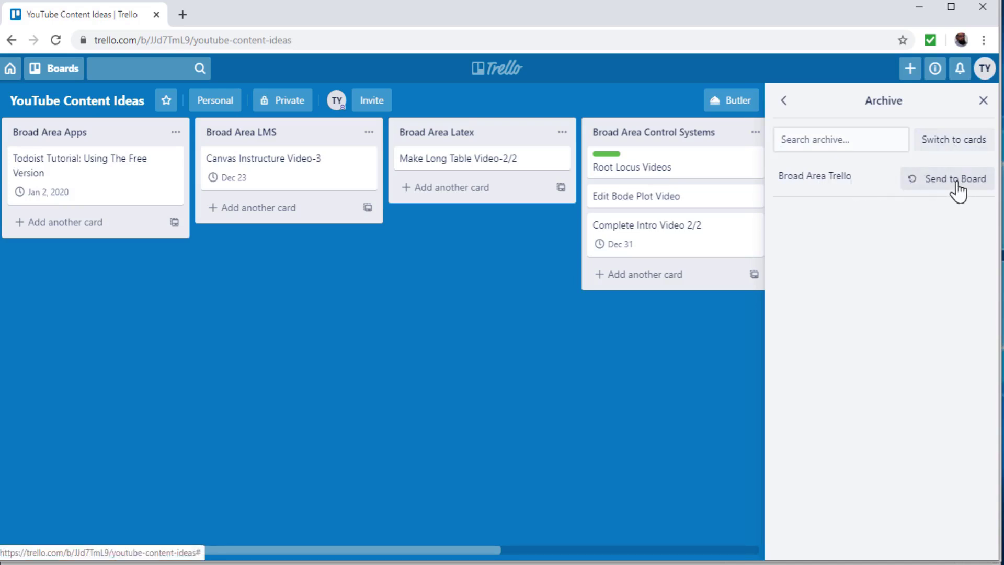
pyautogui.click(956, 179)
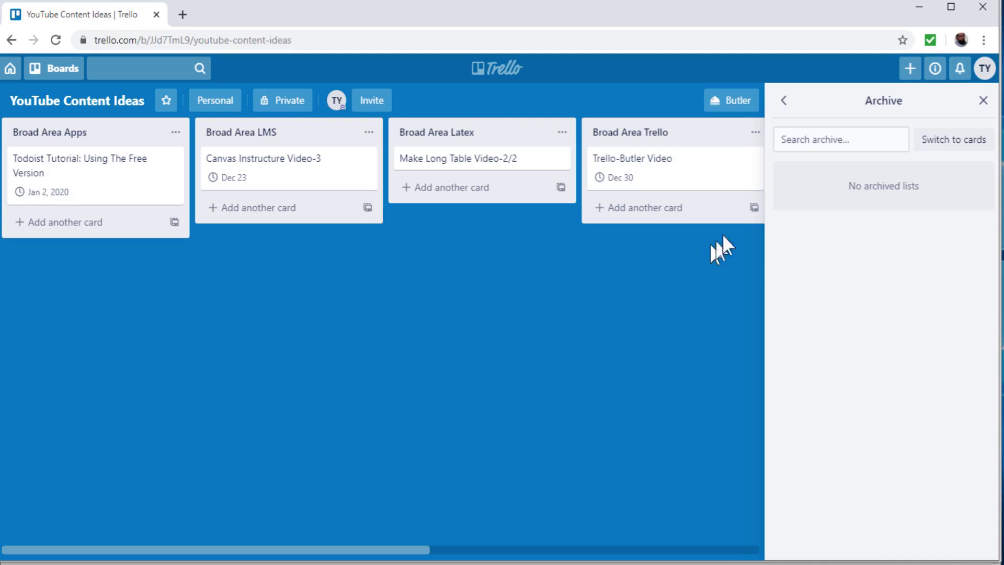
pyautogui.click(980, 100)
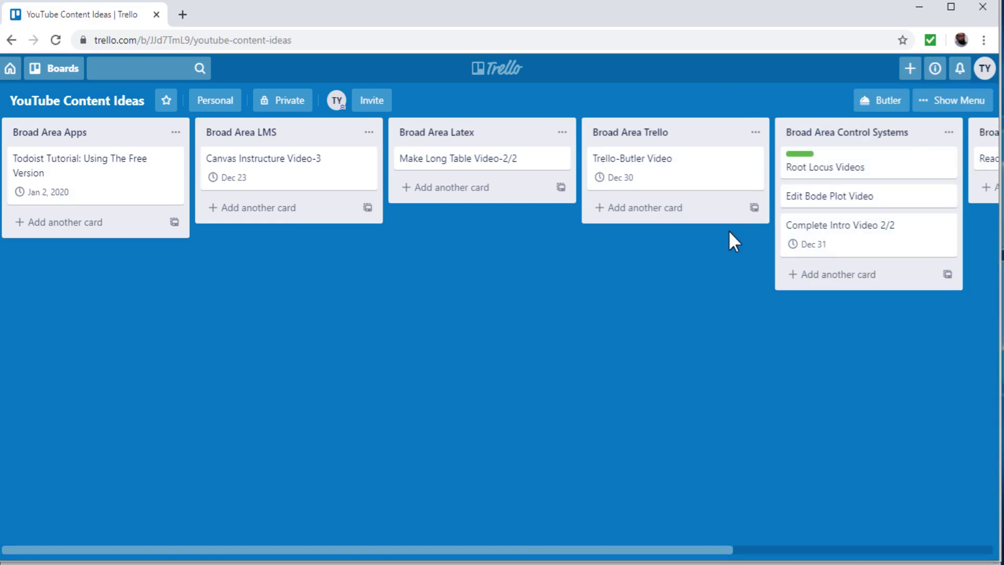
# Examine the move options for the Broad Area Trello list, including the available destination boards, and dismiss them without moving it
pyautogui.moveTo(759, 163)
pyautogui.click(756, 133)
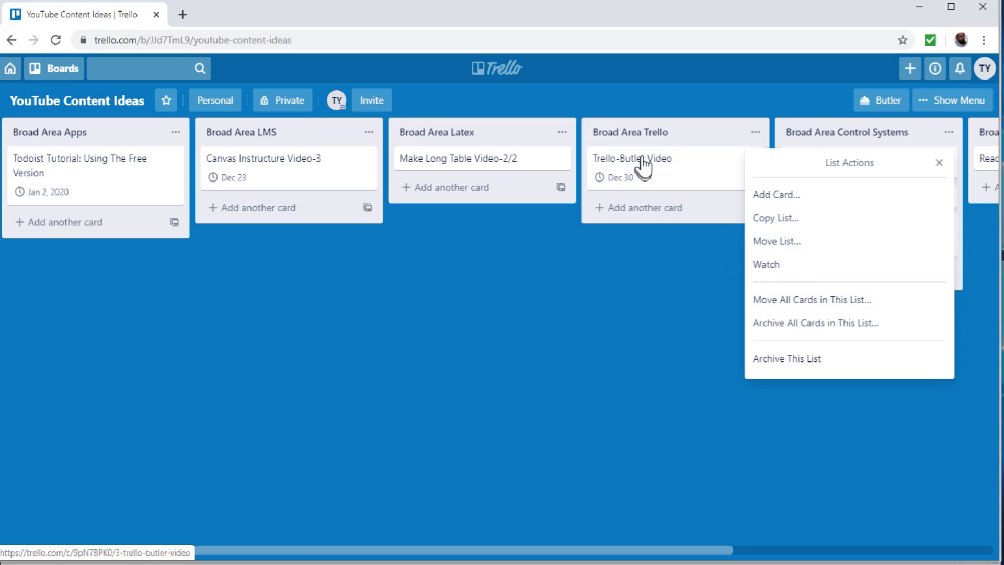
pyautogui.click(780, 251)
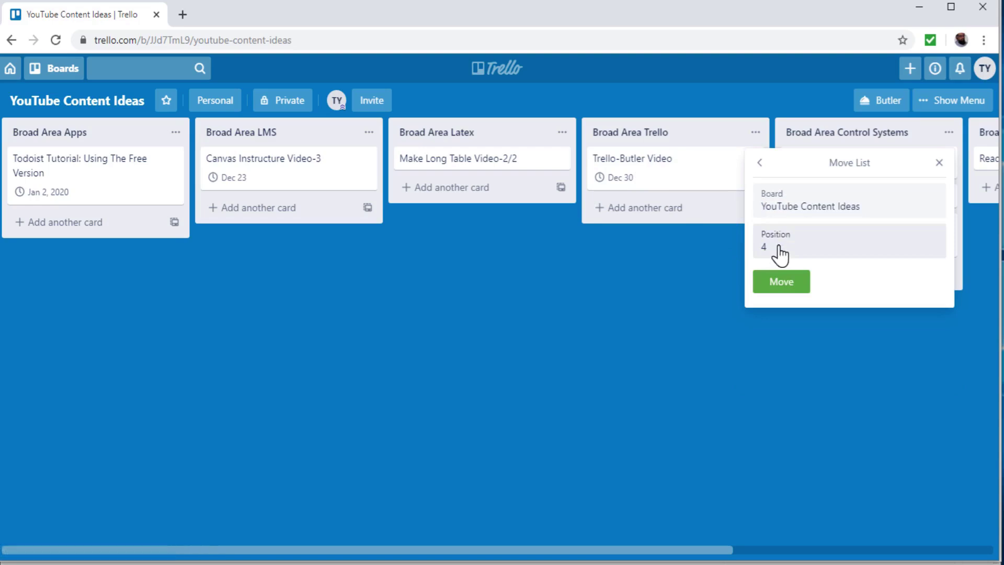
pyautogui.click(808, 209)
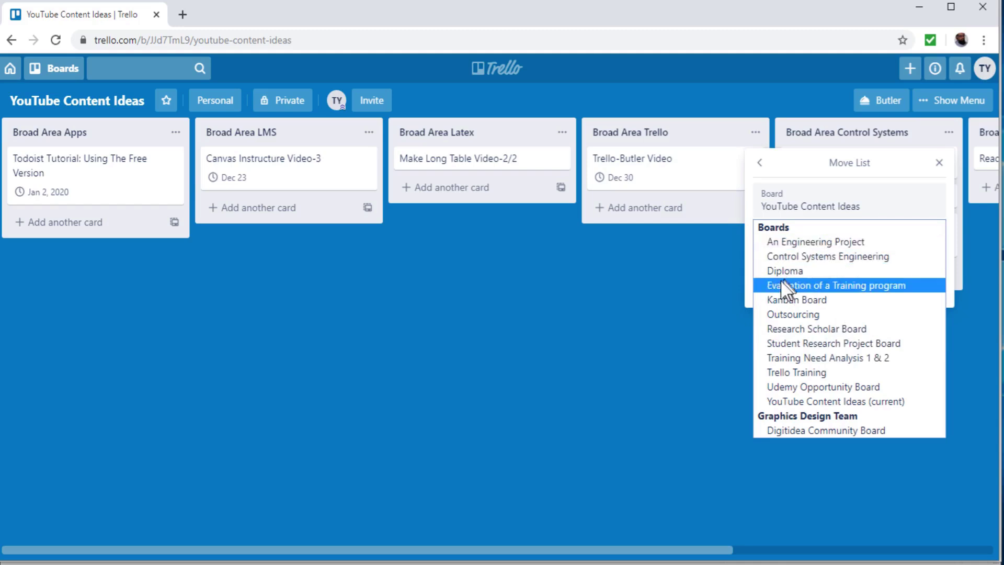
pyautogui.click(698, 286)
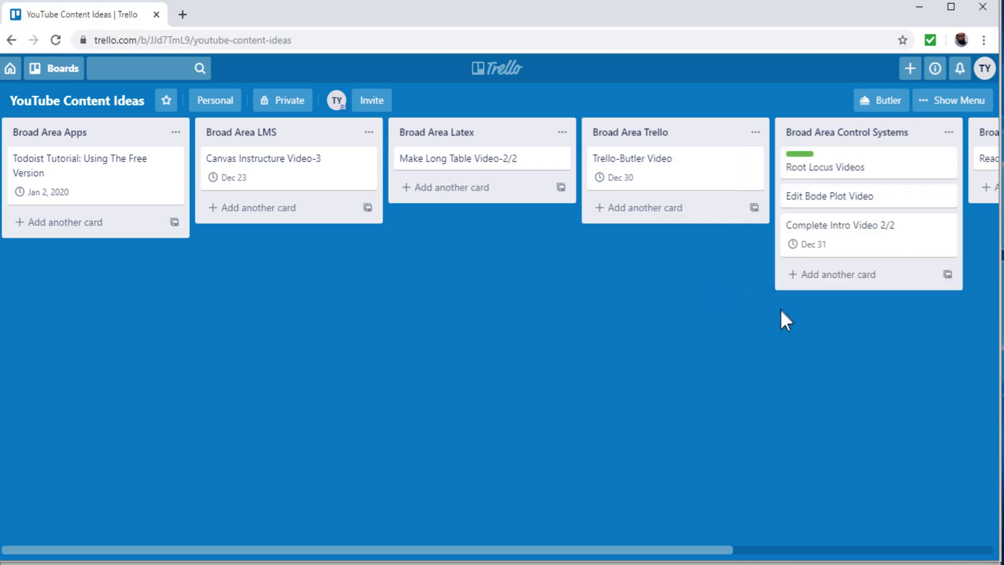